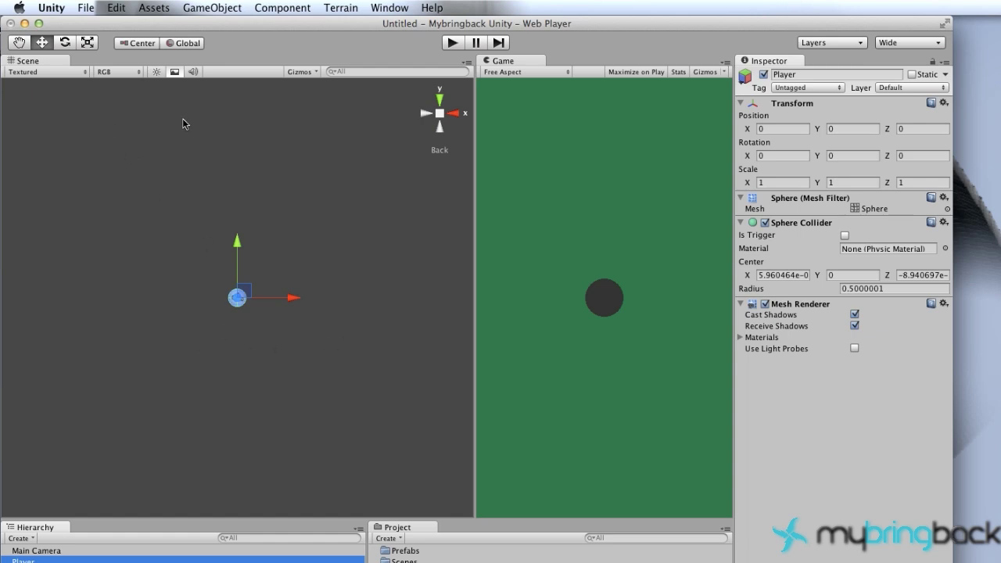
Add a cube and drag it down below the Player sphere to Y −1.88.
{"action": "left_click", "coordinate": [209, 10]}
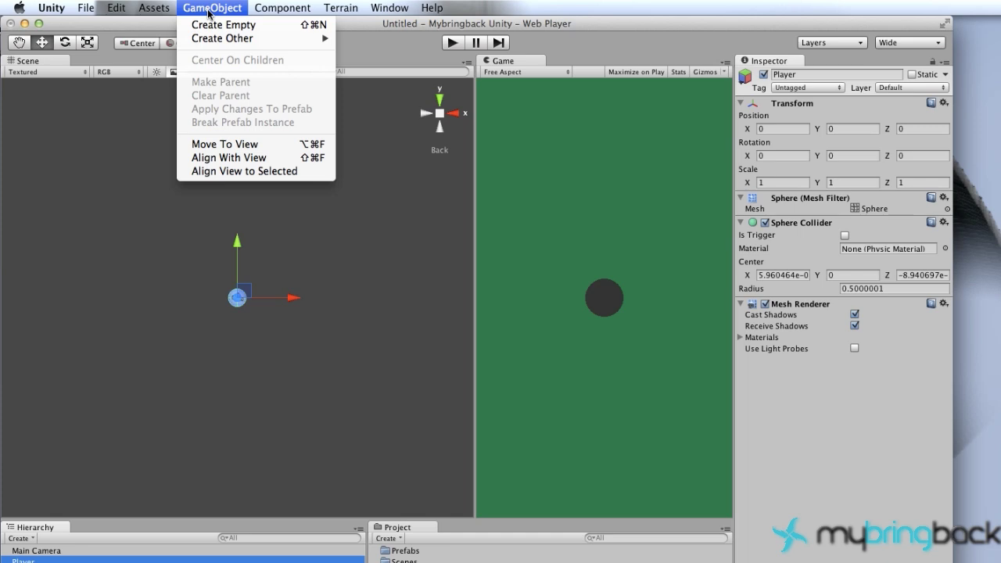
{"action": "mouse_move", "coordinate": [240, 41]}
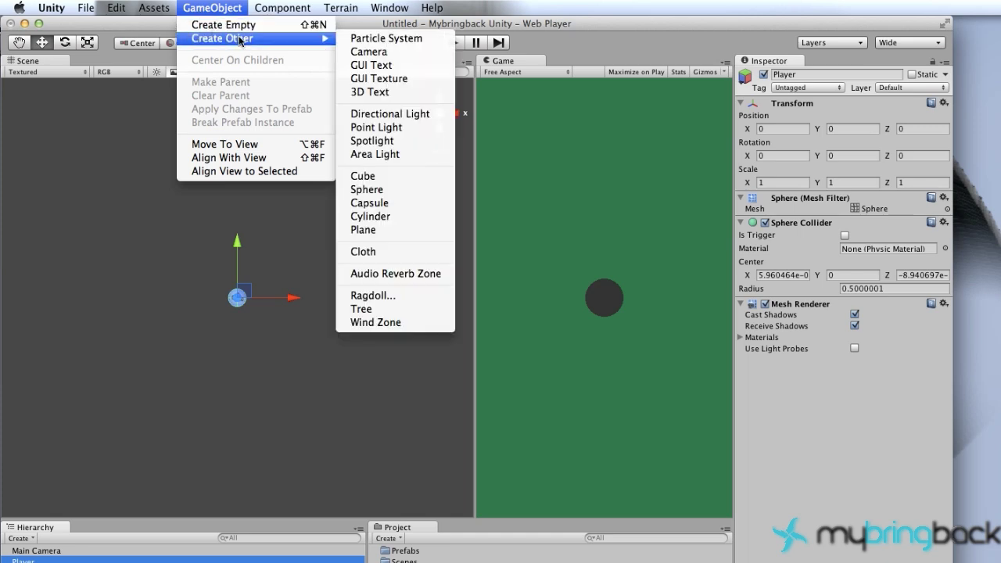
{"action": "left_click", "coordinate": [407, 178]}
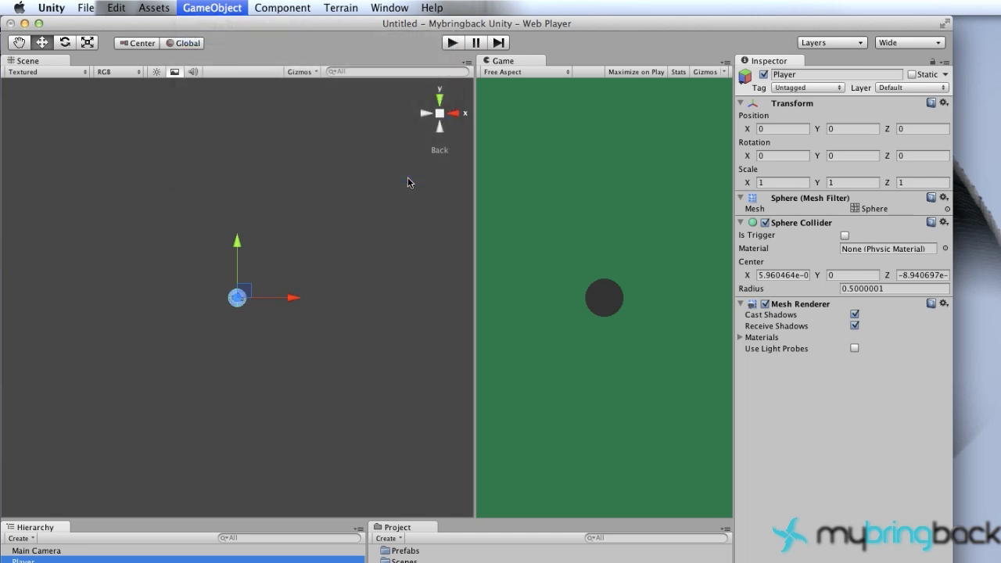
{"action": "left_click_drag", "start_coordinate": [238, 242], "coordinate": [232, 280]}
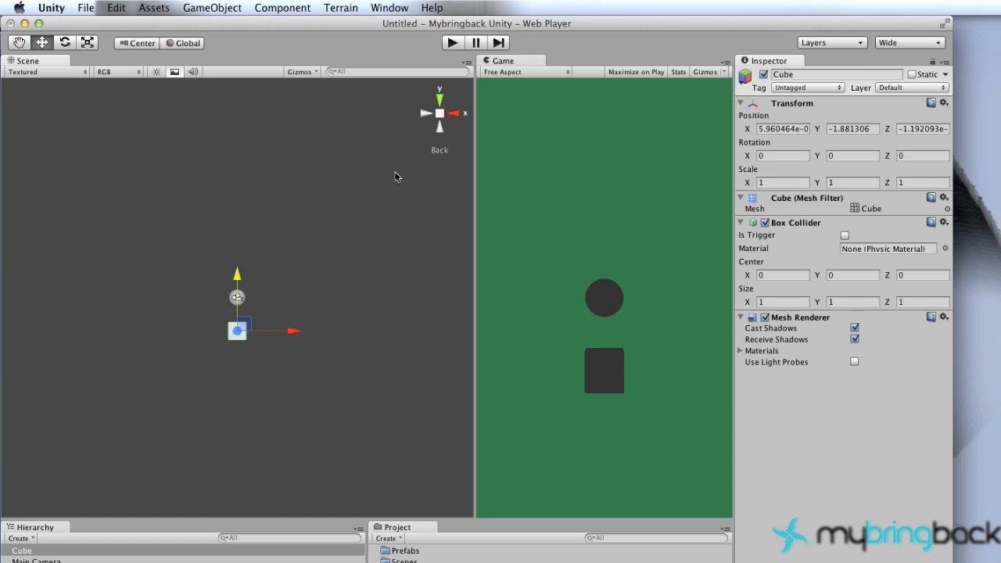
{"action": "left_click", "coordinate": [442, 107]}
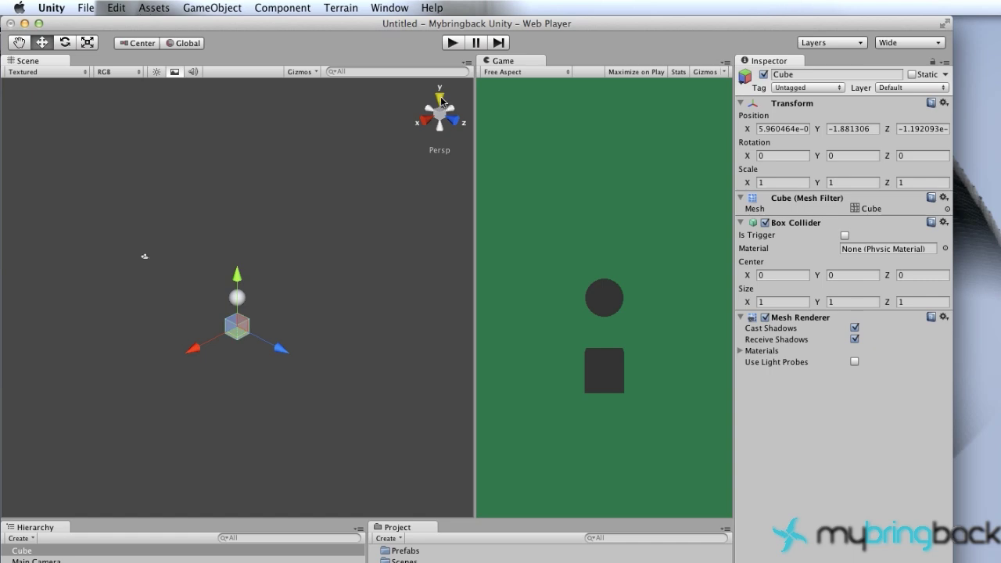
{"action": "left_click", "coordinate": [441, 99]}
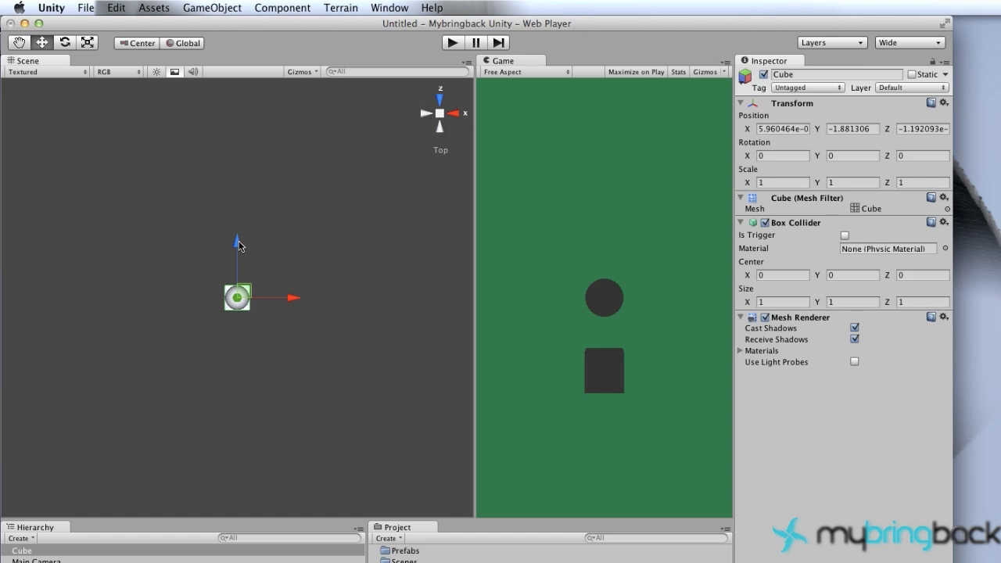
Set the cube's Position Z to 0 so it sits directly beneath the Player sphere.
{"action": "left_click_drag", "start_coordinate": [237, 242], "coordinate": [240, 291]}
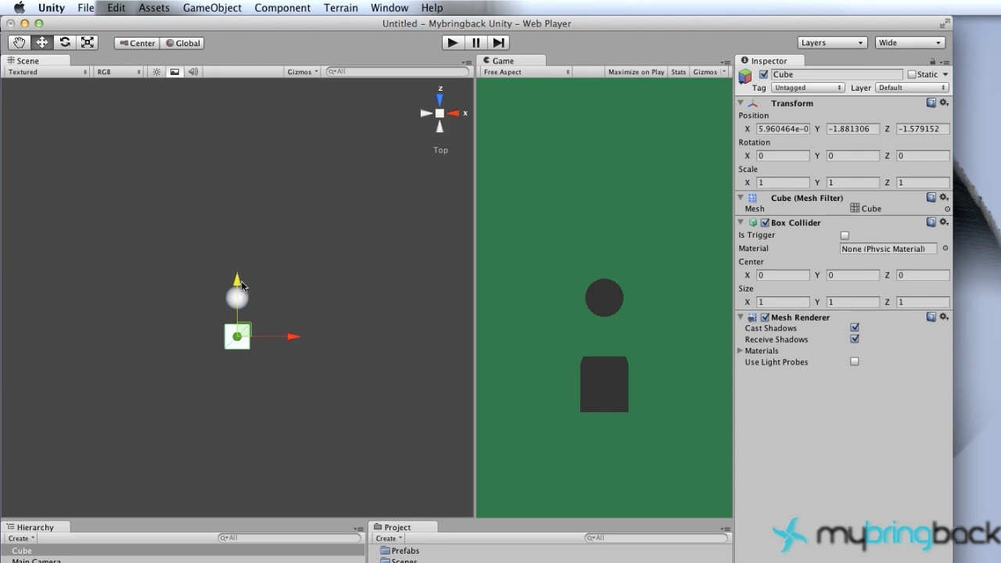
{"action": "left_click_drag", "start_coordinate": [240, 280], "coordinate": [240, 253]}
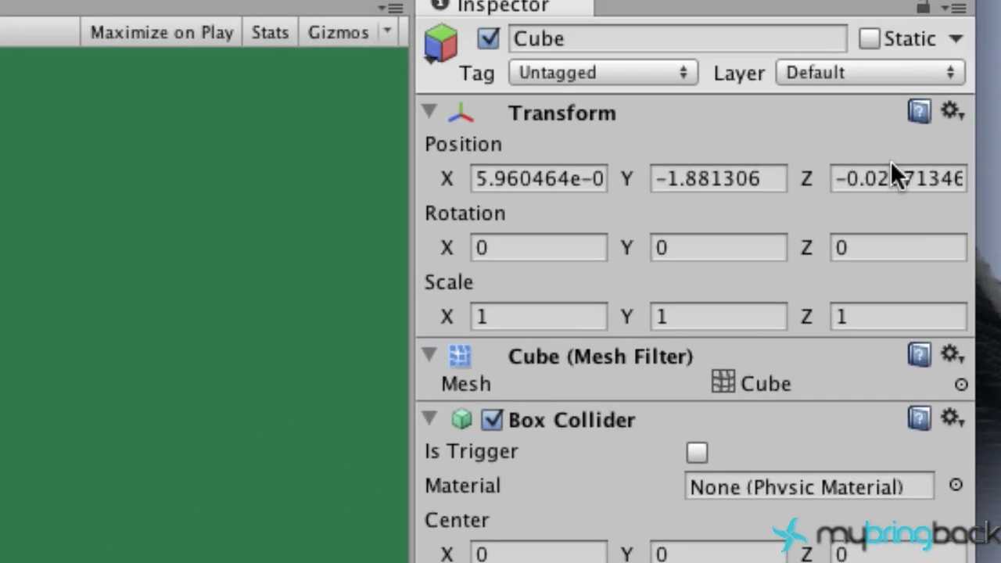
{"action": "left_click", "coordinate": [892, 164]}
{"action": "type", "text": "0"}
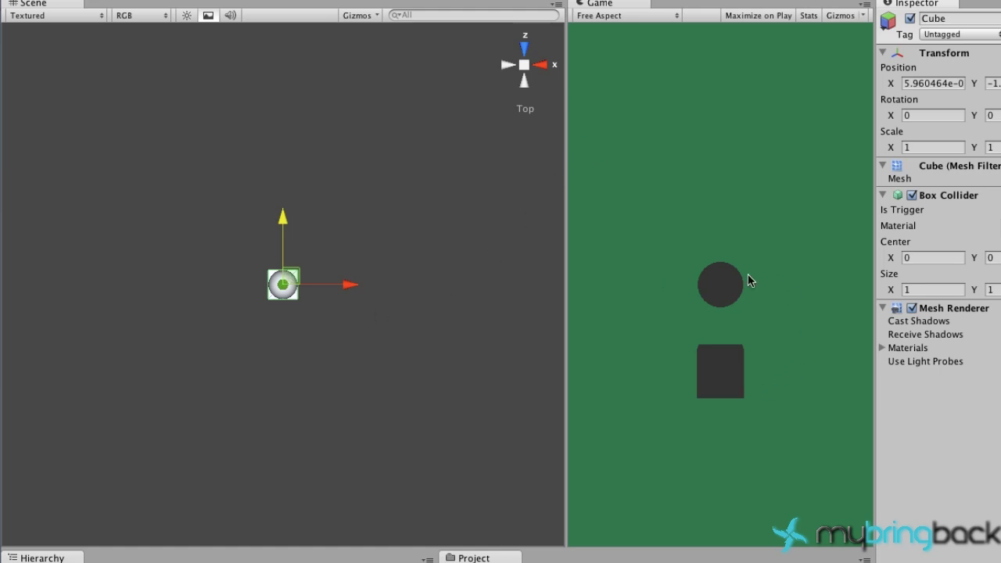
{"action": "left_click", "coordinate": [527, 83]}
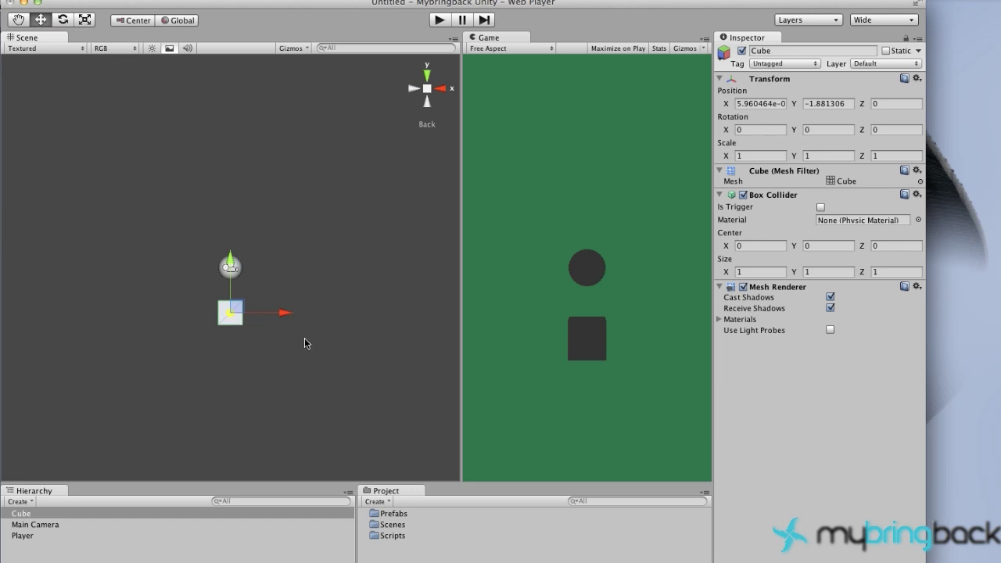
Scale the cube to about 25.19 × 0.75 × 1, forming a wide flat platform.
{"action": "key", "text": "r"}
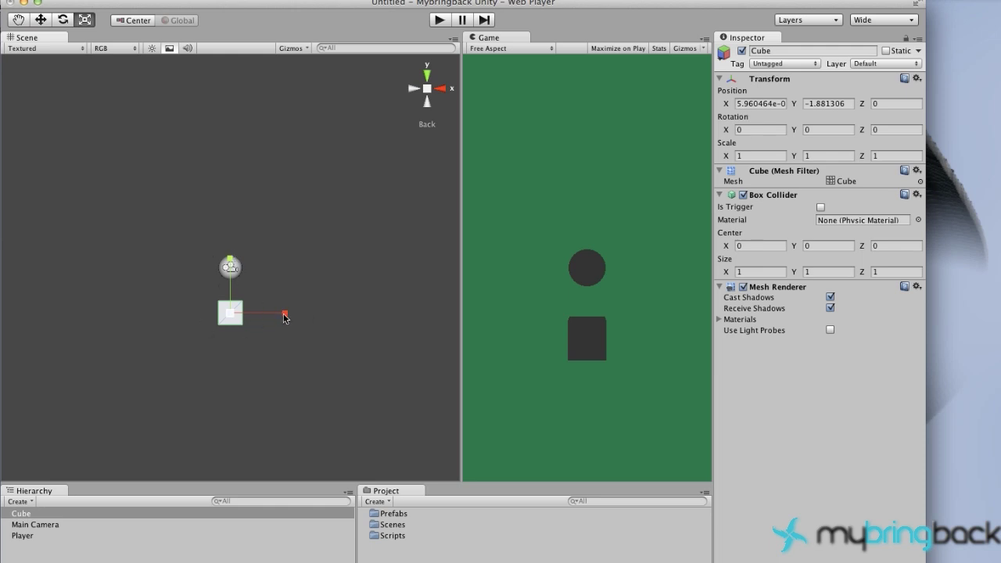
{"action": "left_click_drag", "start_coordinate": [285, 316], "coordinate": [483, 316]}
{"action": "mouse_move", "coordinate": [232, 257]}
{"action": "left_mouse_down"}
{"action": "mouse_move", "coordinate": [230, 301]}
{"action": "mouse_move", "coordinate": [230, 254]}
{"action": "mouse_move", "coordinate": [230, 292]}
{"action": "mouse_move", "coordinate": [230, 275]}
{"action": "left_mouse_up"}
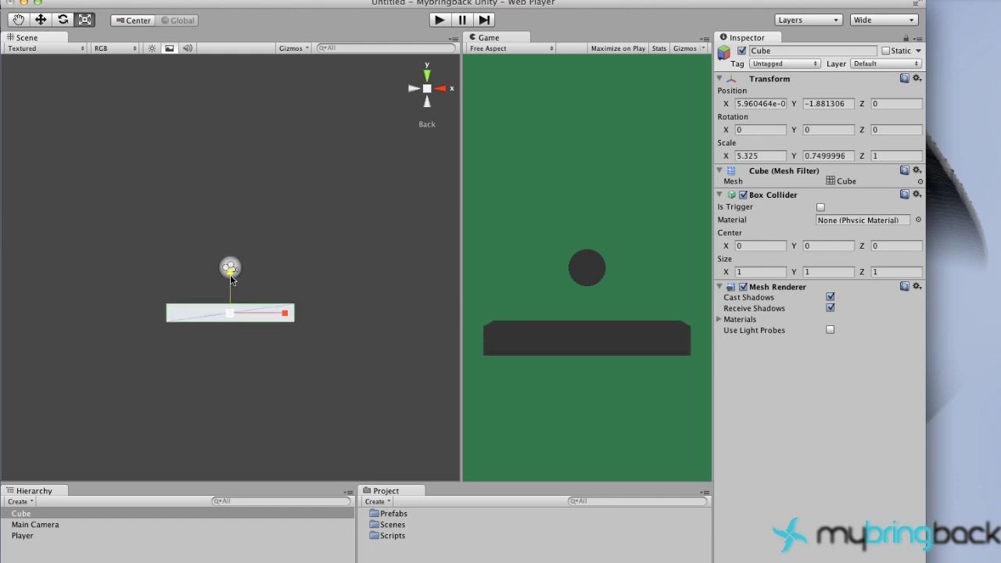
{"action": "left_click_drag", "start_coordinate": [284, 316], "coordinate": [443, 320]}
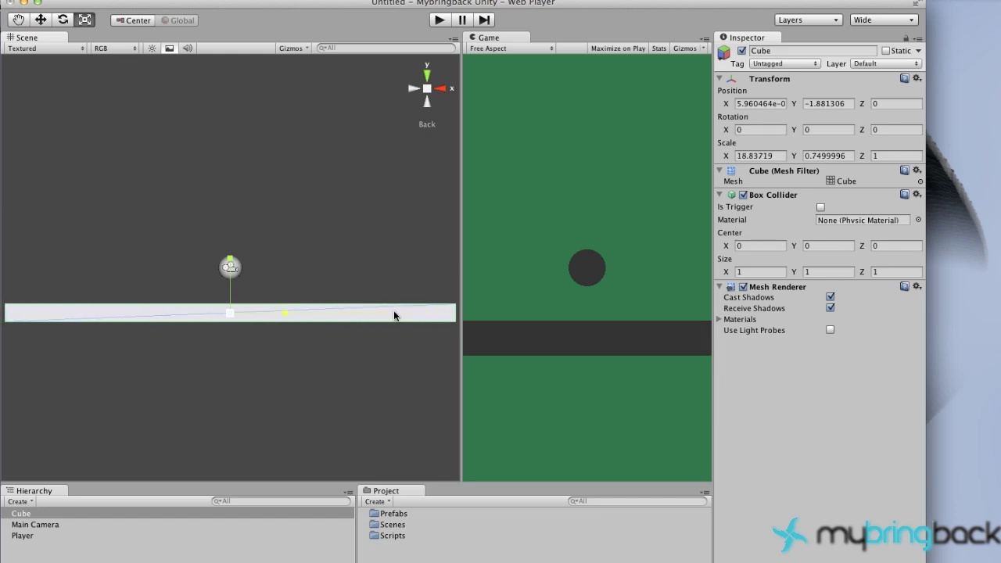
{"action": "scroll", "coordinate": [197, 324], "scroll_direction": "down", "scroll_amount": 1}
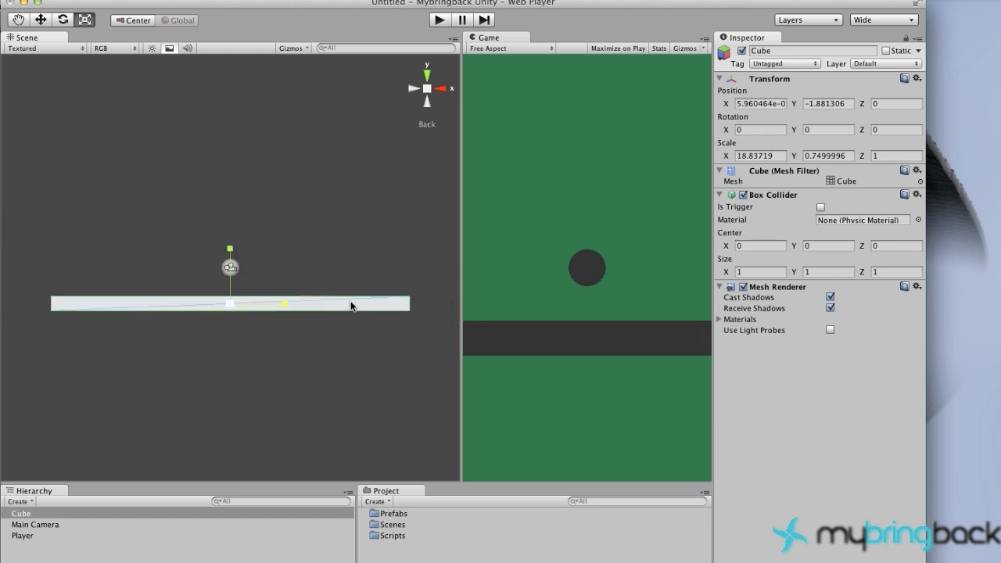
{"action": "left_click_drag", "start_coordinate": [286, 306], "coordinate": [309, 307]}
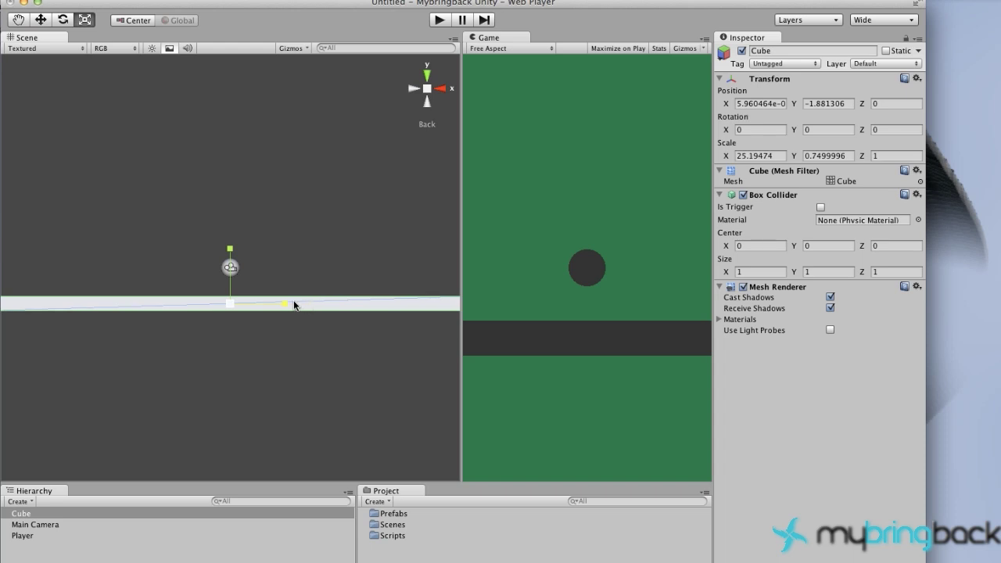
{"action": "scroll", "coordinate": [274, 299], "scroll_direction": "down", "scroll_amount": 4}
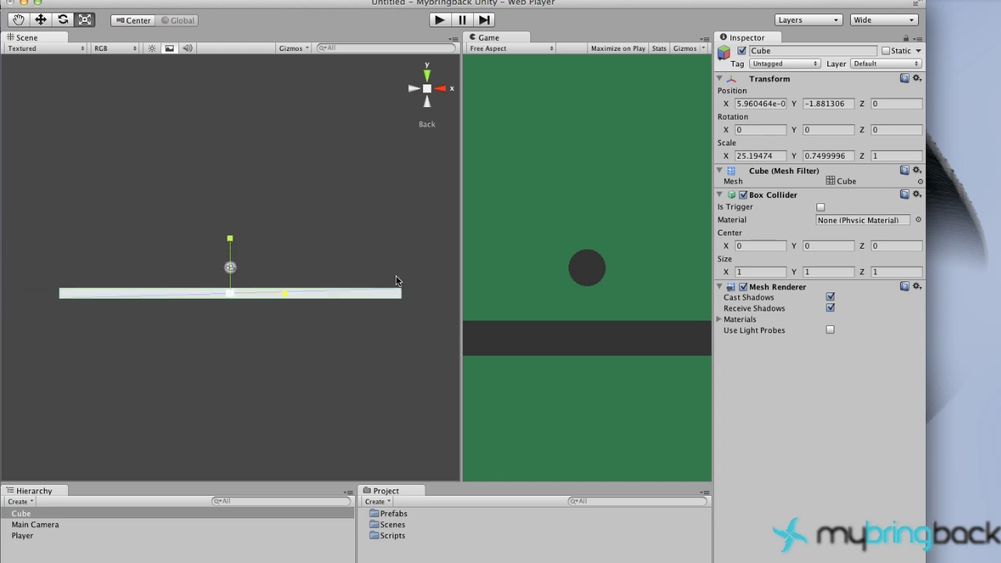
{"action": "scroll", "coordinate": [396, 279], "scroll_direction": "up", "scroll_amount": 1}
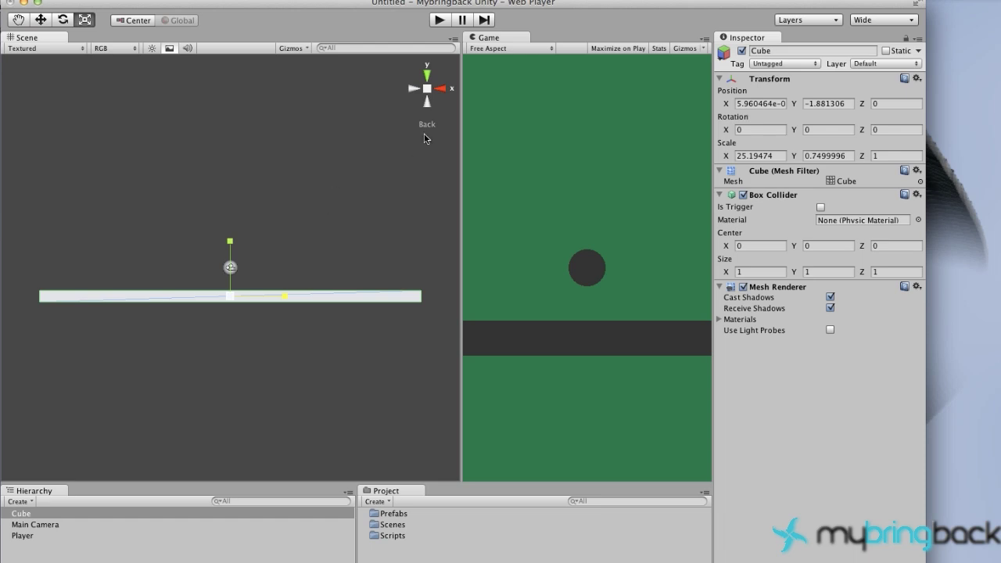
{"action": "left_click", "coordinate": [427, 74]}
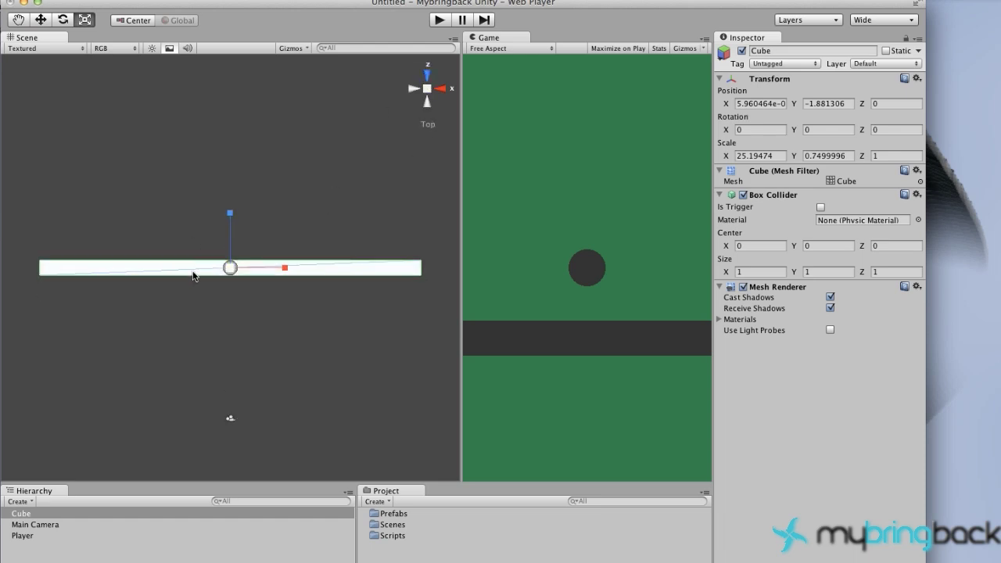
{"action": "left_click", "coordinate": [426, 104]}
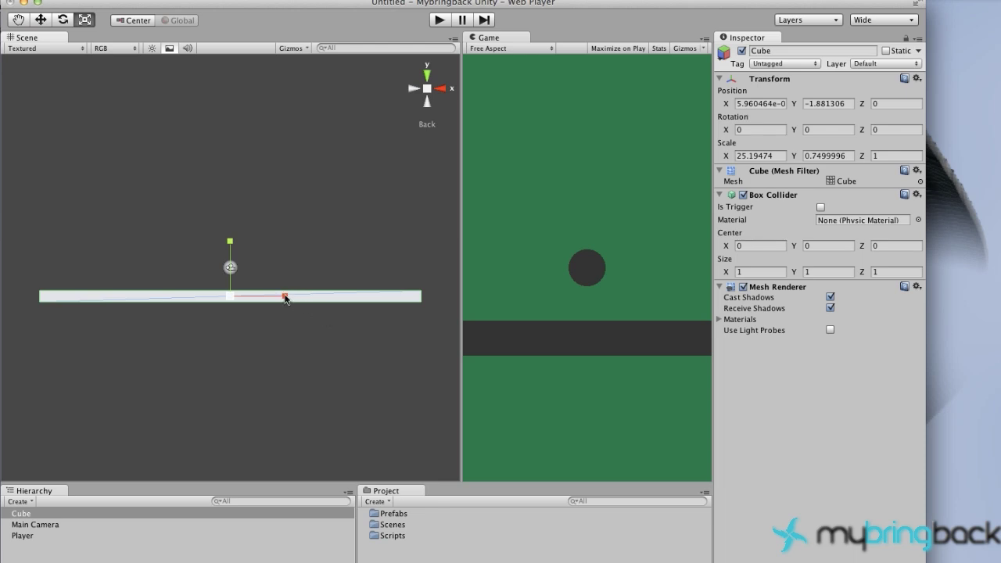
Widen the platform slightly and slide it right to X 9.84.
{"action": "mouse_move", "coordinate": [285, 297]}
{"action": "left_mouse_down"}
{"action": "mouse_move", "coordinate": [304, 297]}
{"action": "mouse_move", "coordinate": [289, 299]}
{"action": "left_mouse_up"}
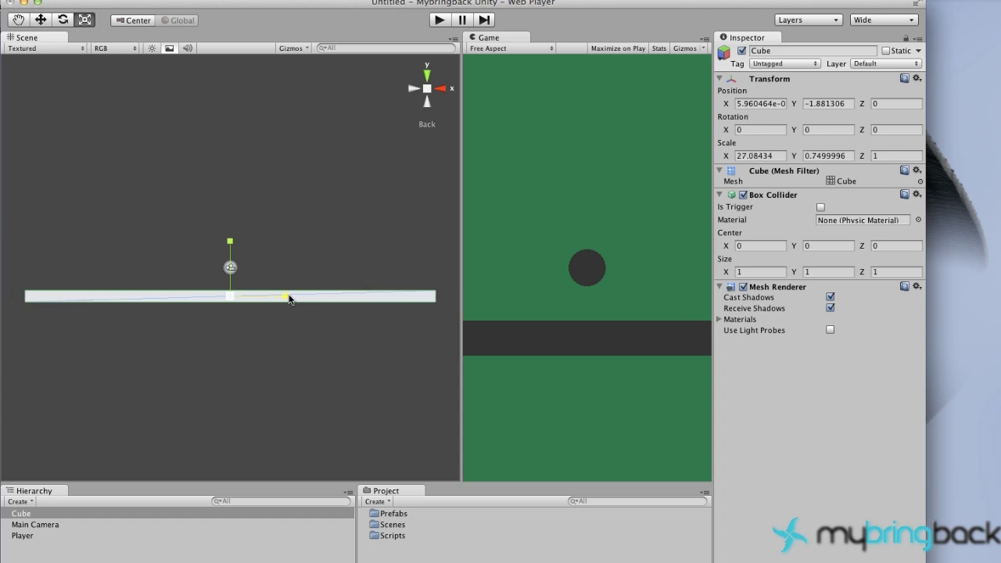
{"action": "key", "text": "w"}
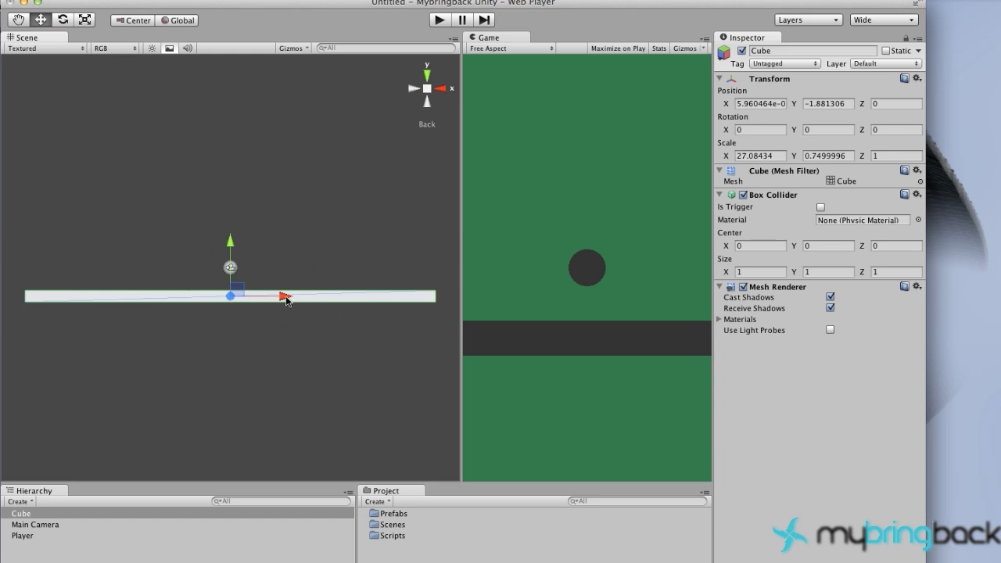
{"action": "left_click_drag", "start_coordinate": [287, 299], "coordinate": [463, 297]}
{"action": "key", "text": "r"}
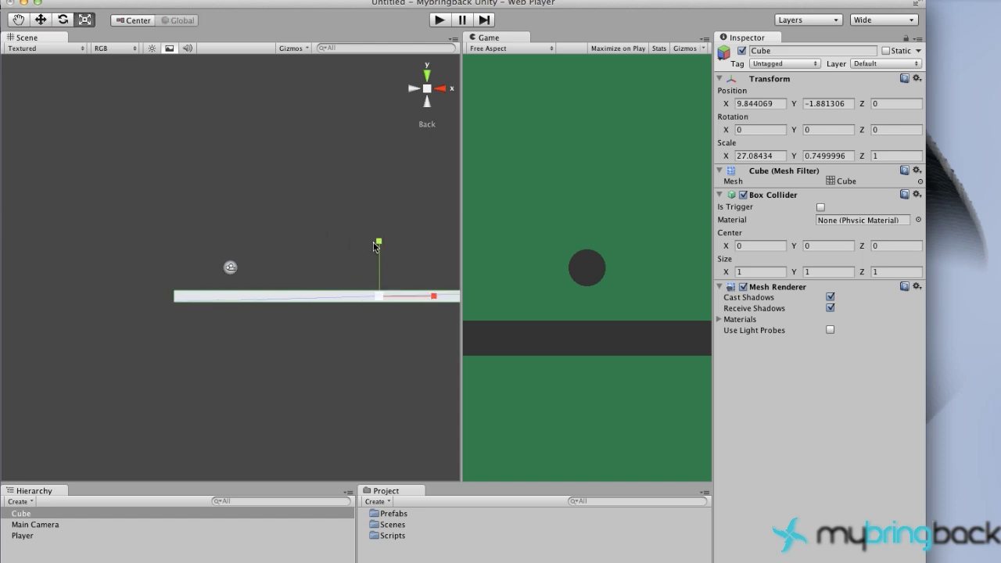
{"action": "key", "text": "w"}
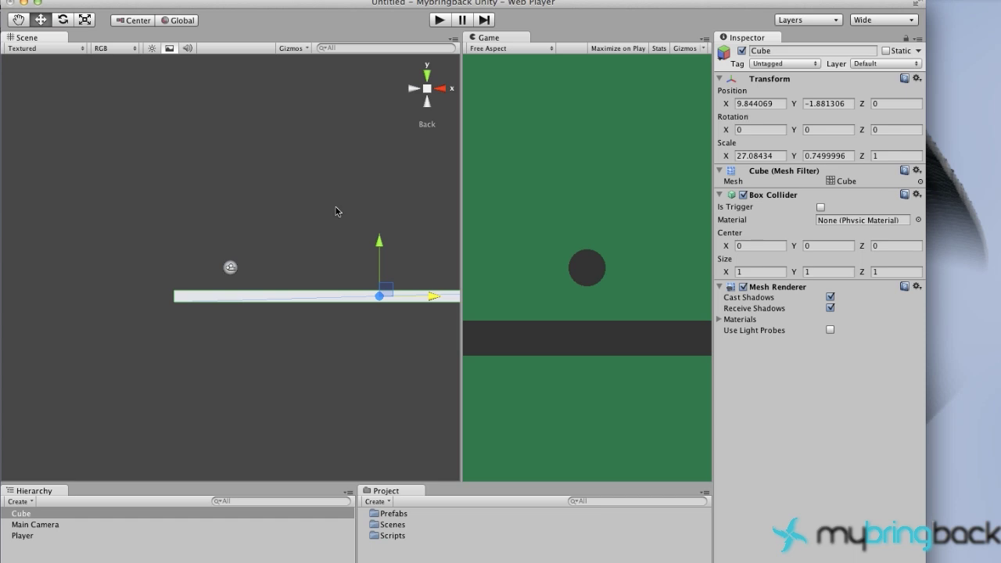
{"action": "key", "text": "r"}
{"action": "key", "text": "w"}
Thin the platform to Y scale about 0.69, then deselect it.
{"action": "left_click", "coordinate": [84, 22]}
{"action": "left_click_drag", "start_coordinate": [380, 243], "coordinate": [381, 248]}
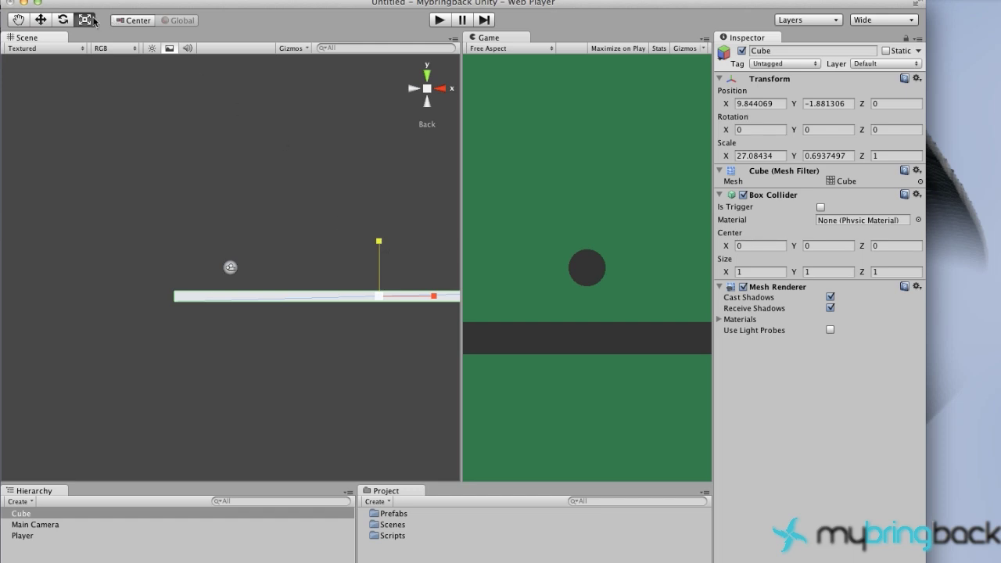
{"action": "left_click", "coordinate": [41, 19]}
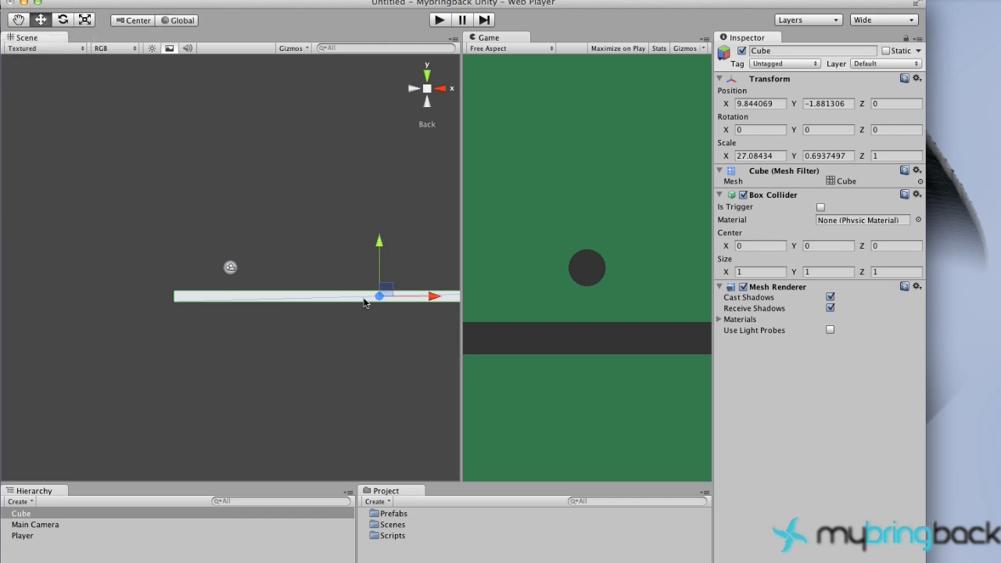
{"action": "left_click", "coordinate": [328, 290]}
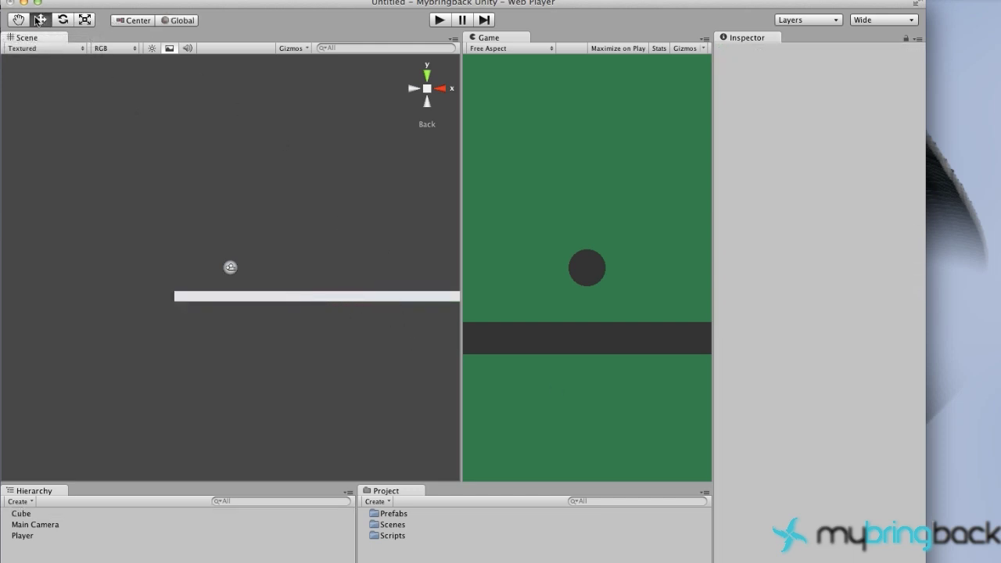
Select the platform cube and play the scene; the sphere stays motionless above it.
{"action": "left_click", "coordinate": [302, 296]}
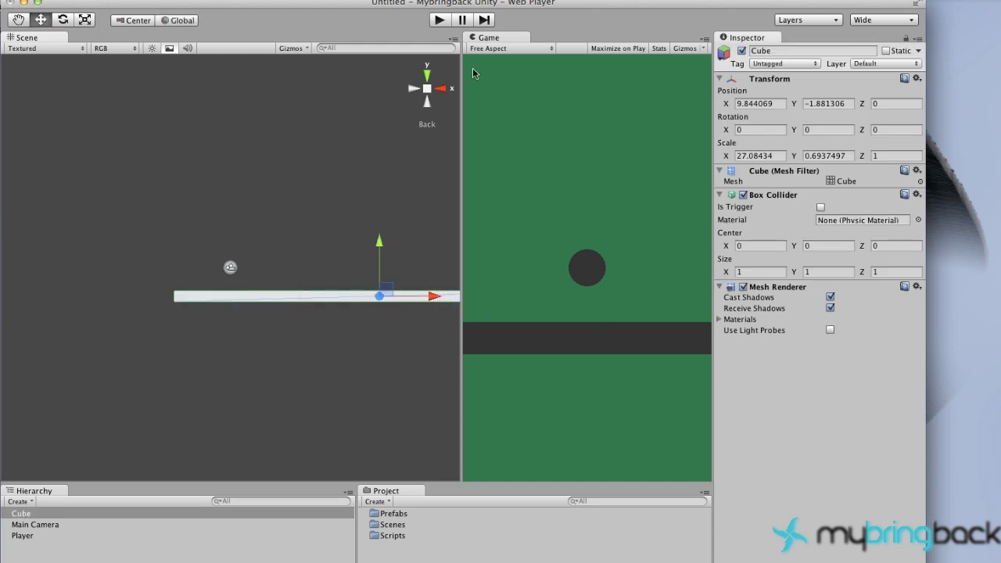
{"action": "left_click", "coordinate": [438, 21]}
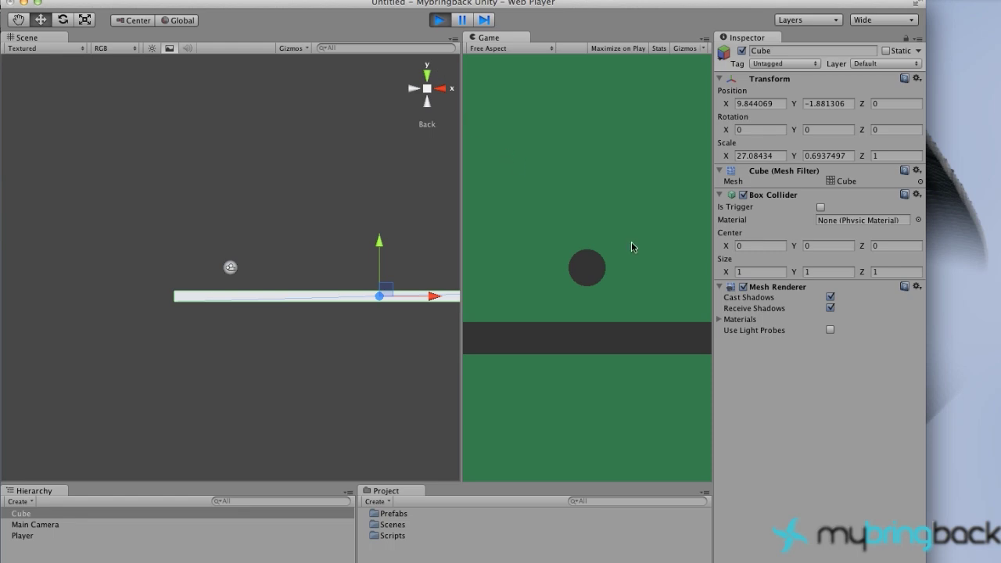
Temporarily raise, shift right and stretch the Player sphere, then exit Play mode to discard it.
{"action": "left_click", "coordinate": [232, 270]}
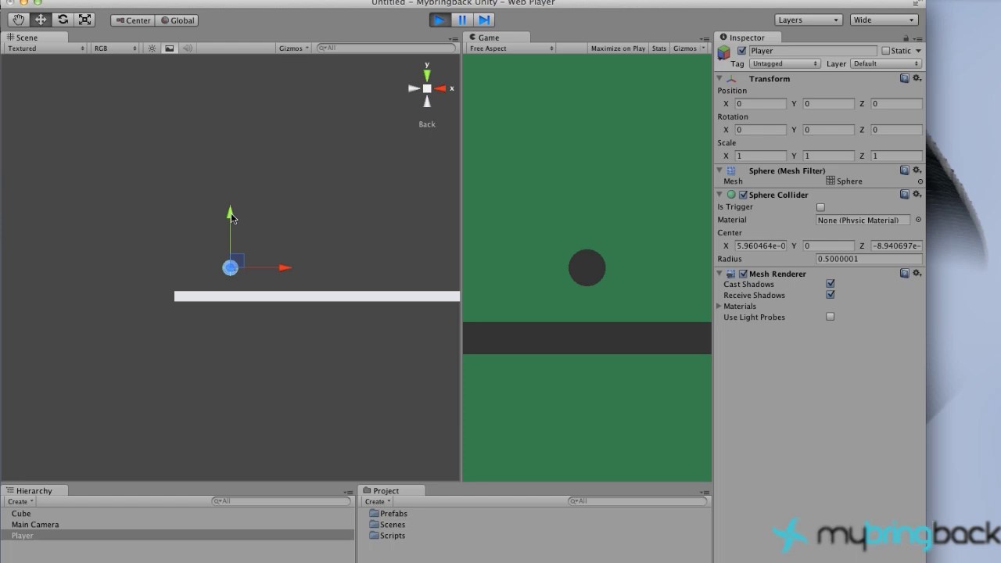
{"action": "left_click_drag", "start_coordinate": [230, 212], "coordinate": [230, 179]}
{"action": "left_click_drag", "start_coordinate": [286, 238], "coordinate": [615, 226]}
{"action": "key", "text": "r"}
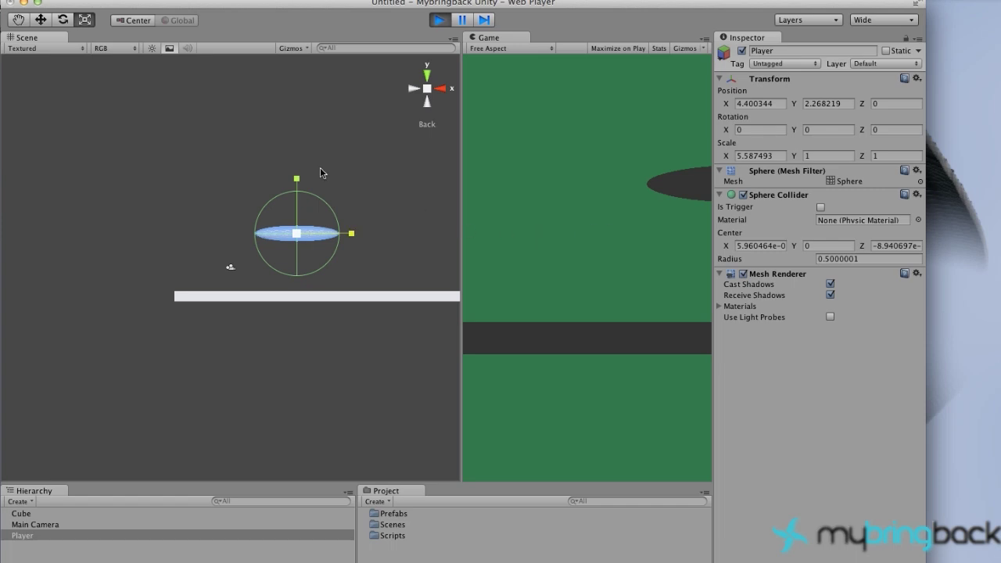
{"action": "left_click_drag", "start_coordinate": [298, 185], "coordinate": [303, 153]}
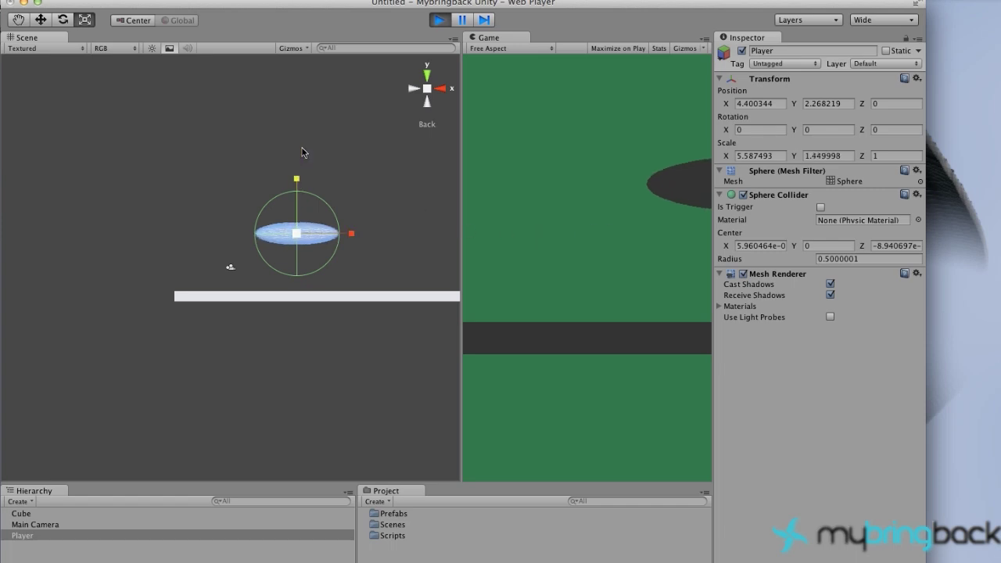
{"action": "left_click", "coordinate": [440, 21]}
{"action": "left_click", "coordinate": [440, 21]}
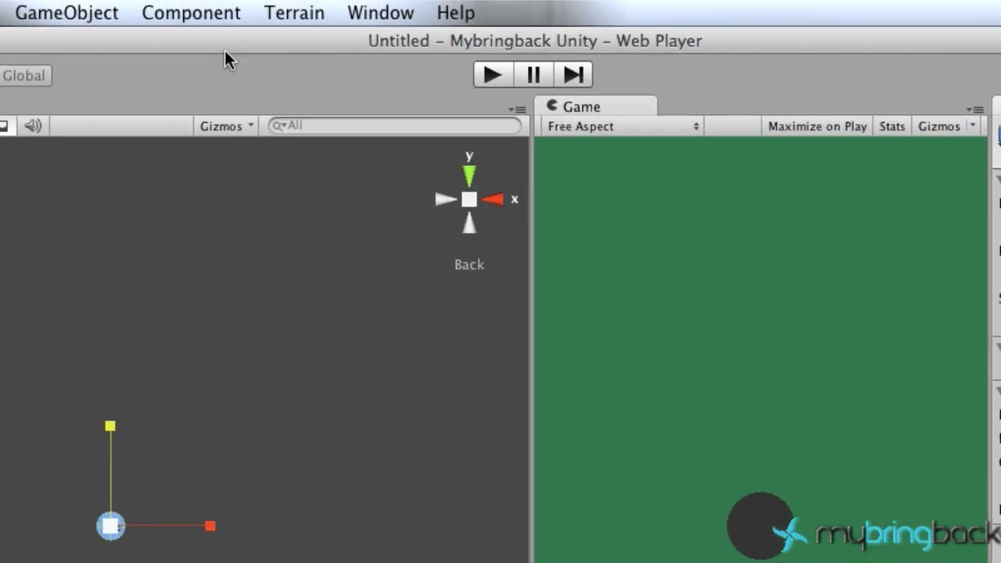
Add a Rigidbody (Mass 1, Use Gravity on) to the Player sphere.
{"action": "left_click", "coordinate": [182, 16]}
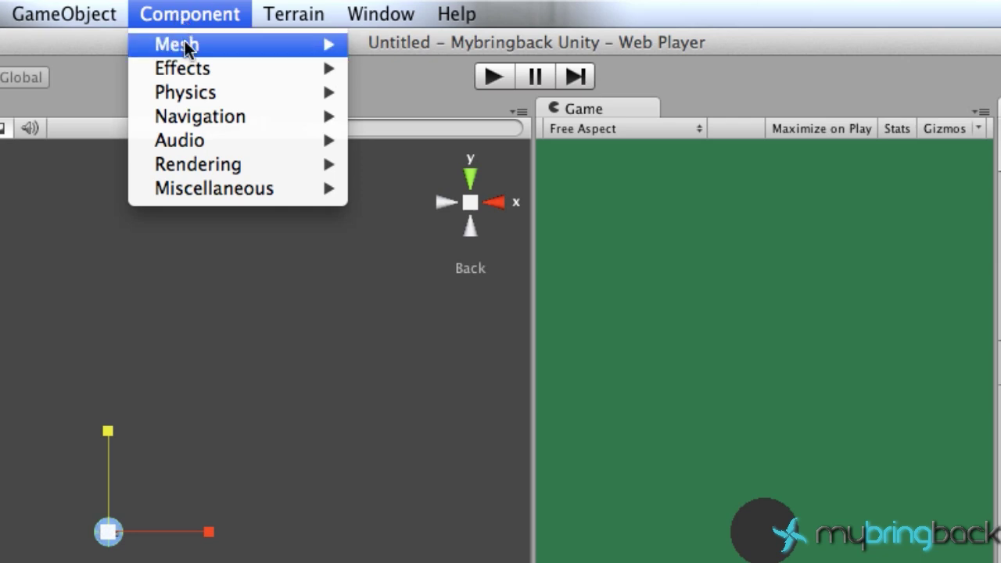
{"action": "mouse_move", "coordinate": [195, 94]}
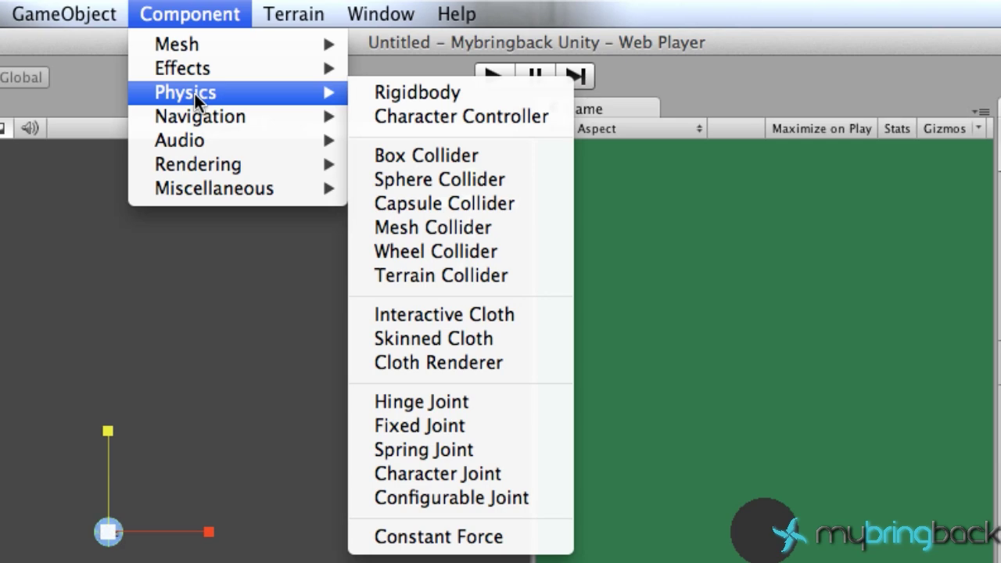
{"action": "left_click", "coordinate": [430, 96]}
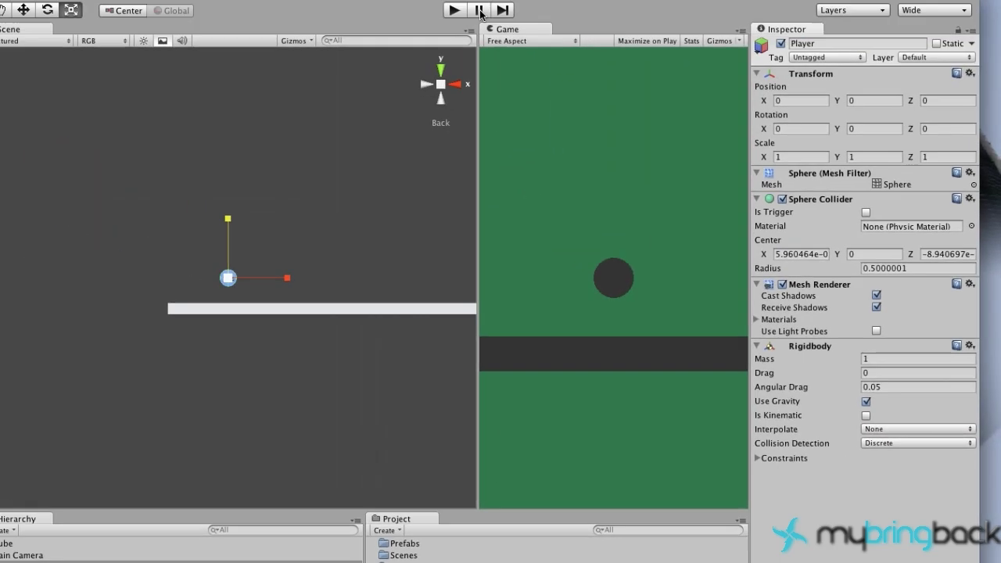
Play the scene and lift the Player ball above the platform to watch it fall.
{"action": "left_click", "coordinate": [454, 11]}
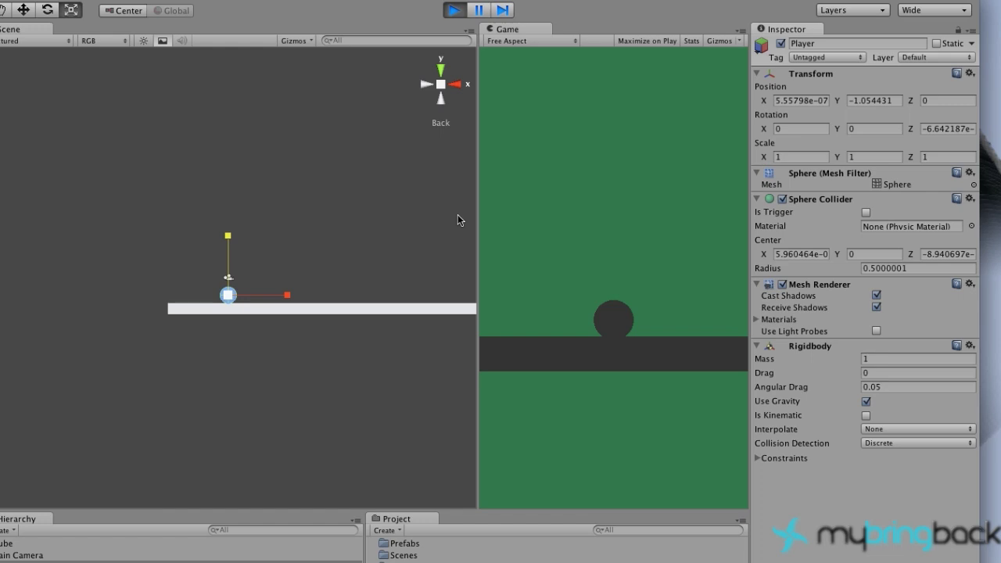
{"action": "key", "text": "w"}
{"action": "left_click_drag", "start_coordinate": [226, 232], "coordinate": [317, 121]}
{"action": "left_click_drag", "start_coordinate": [233, 245], "coordinate": [258, 161]}
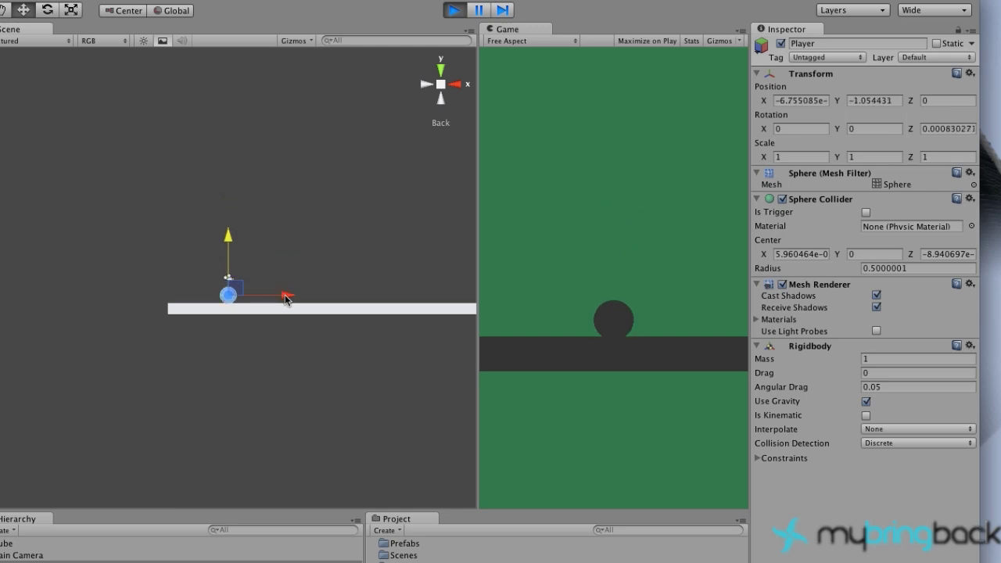
Repeatedly shift the ball sideways and lift it higher to drop it onto the platform again.
{"action": "left_click_drag", "start_coordinate": [286, 296], "coordinate": [366, 288]}
{"action": "left_click_drag", "start_coordinate": [299, 238], "coordinate": [313, 122]}
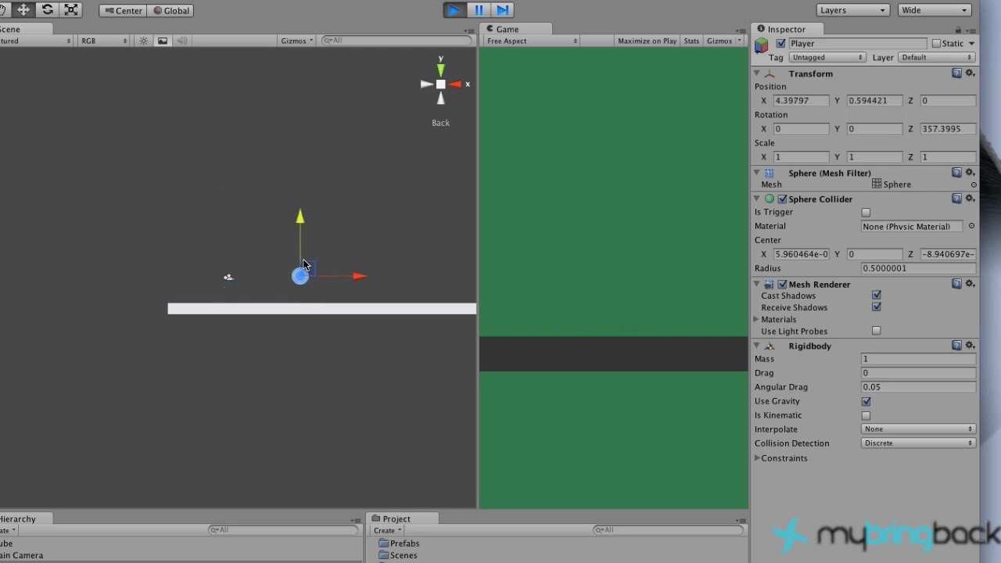
{"action": "left_click_drag", "start_coordinate": [301, 247], "coordinate": [302, 78]}
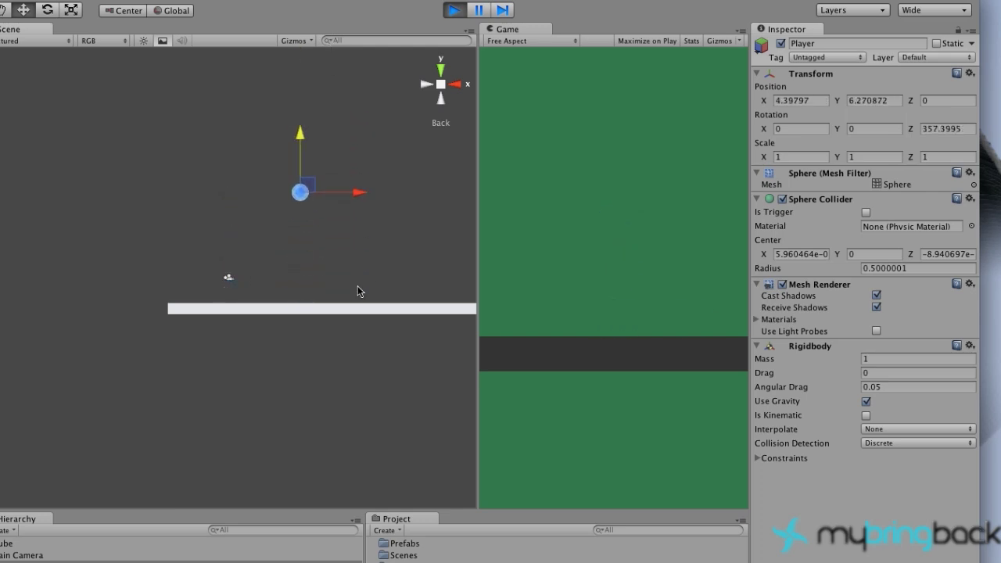
{"action": "left_click_drag", "start_coordinate": [303, 240], "coordinate": [303, 75]}
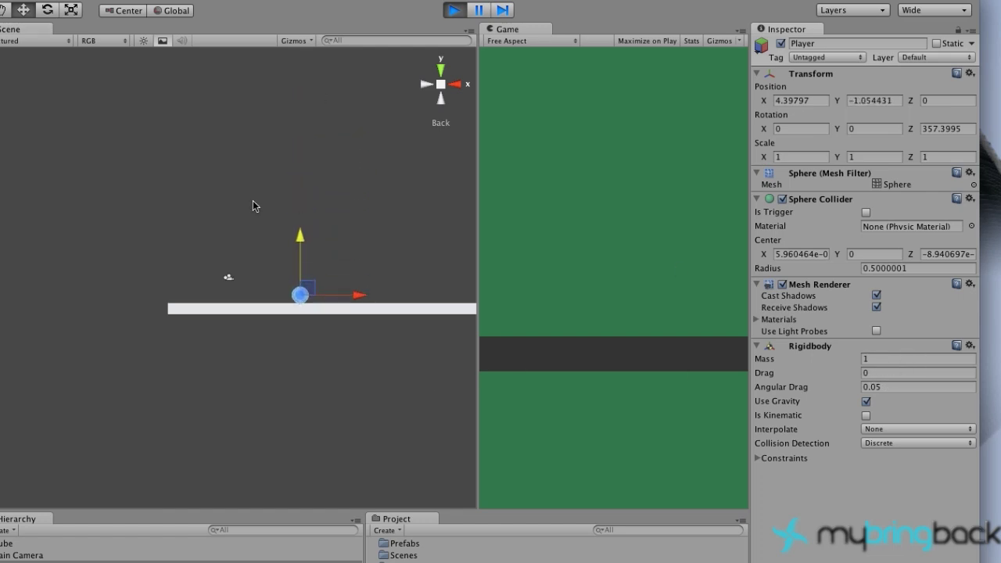
{"action": "left_click_drag", "start_coordinate": [358, 295], "coordinate": [264, 288]}
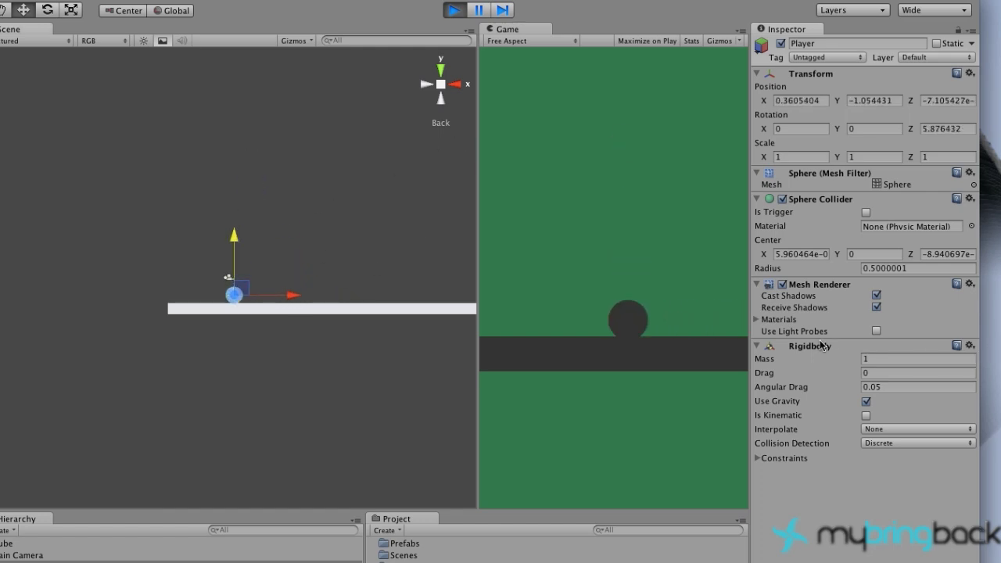